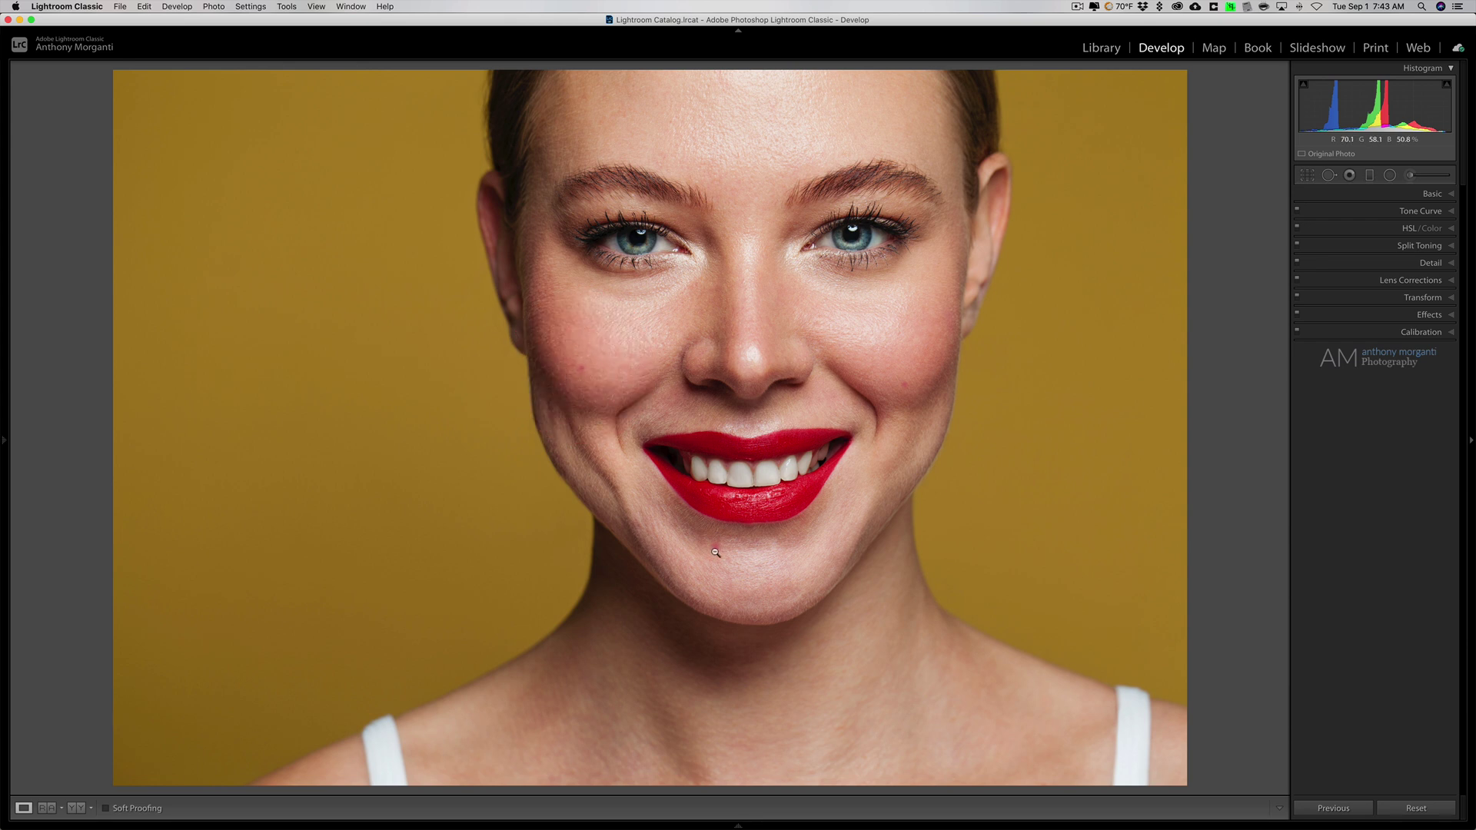
Switch to the Heal spot-removal brush and adjust its size to 75.
left_click(1327, 175)
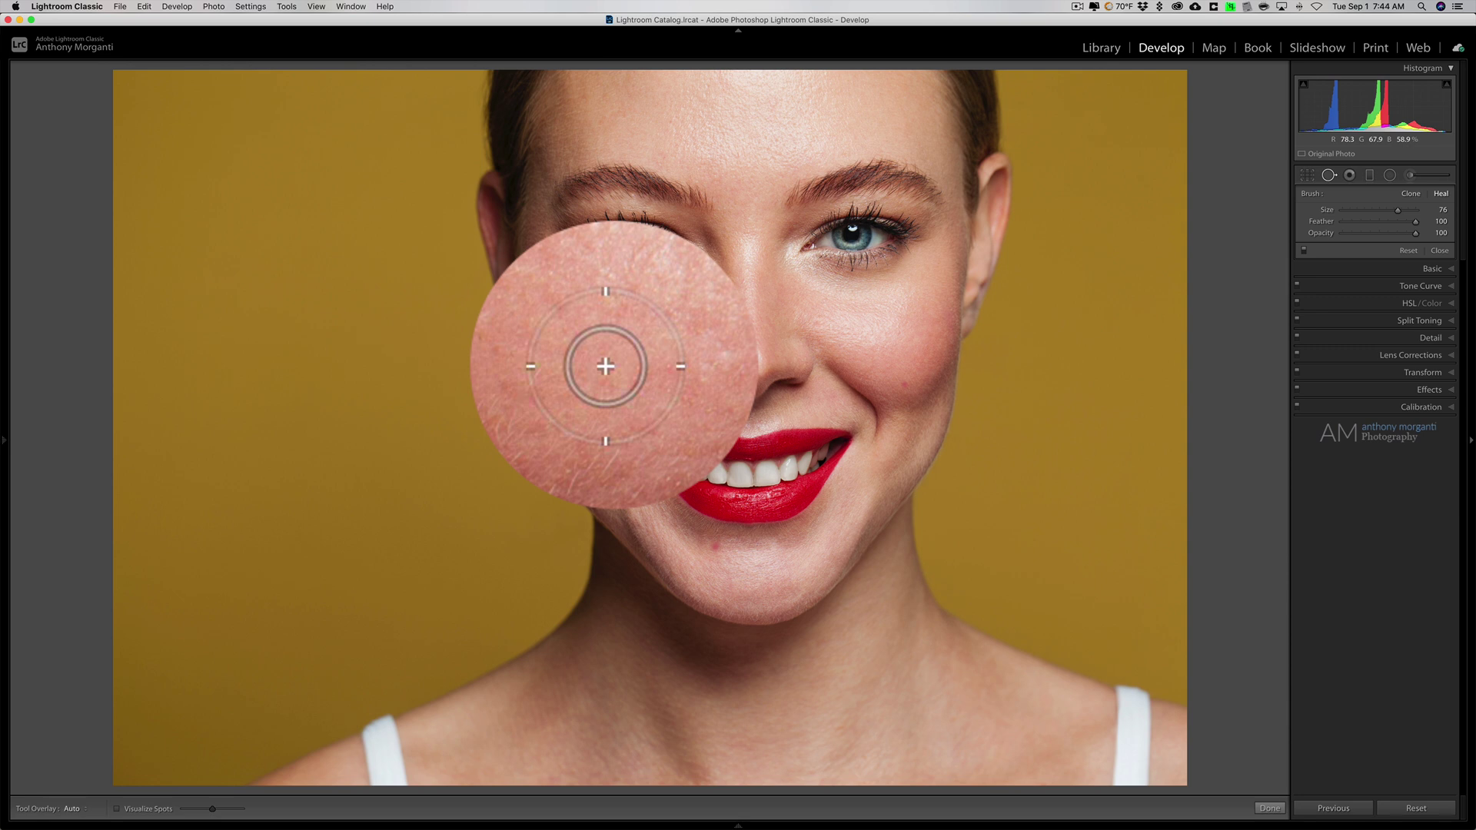
key("bracketleft")
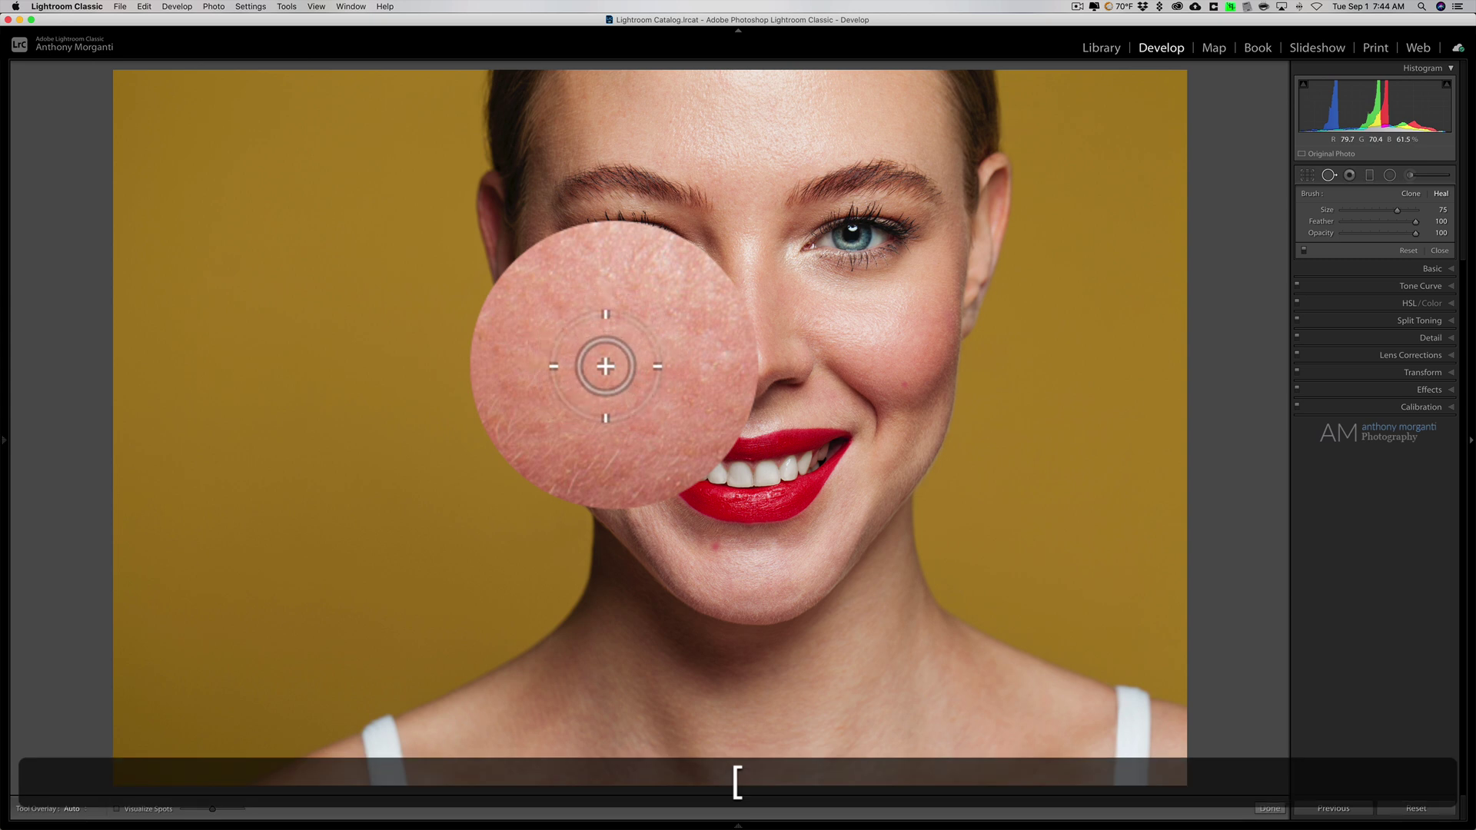
key("bracketright")
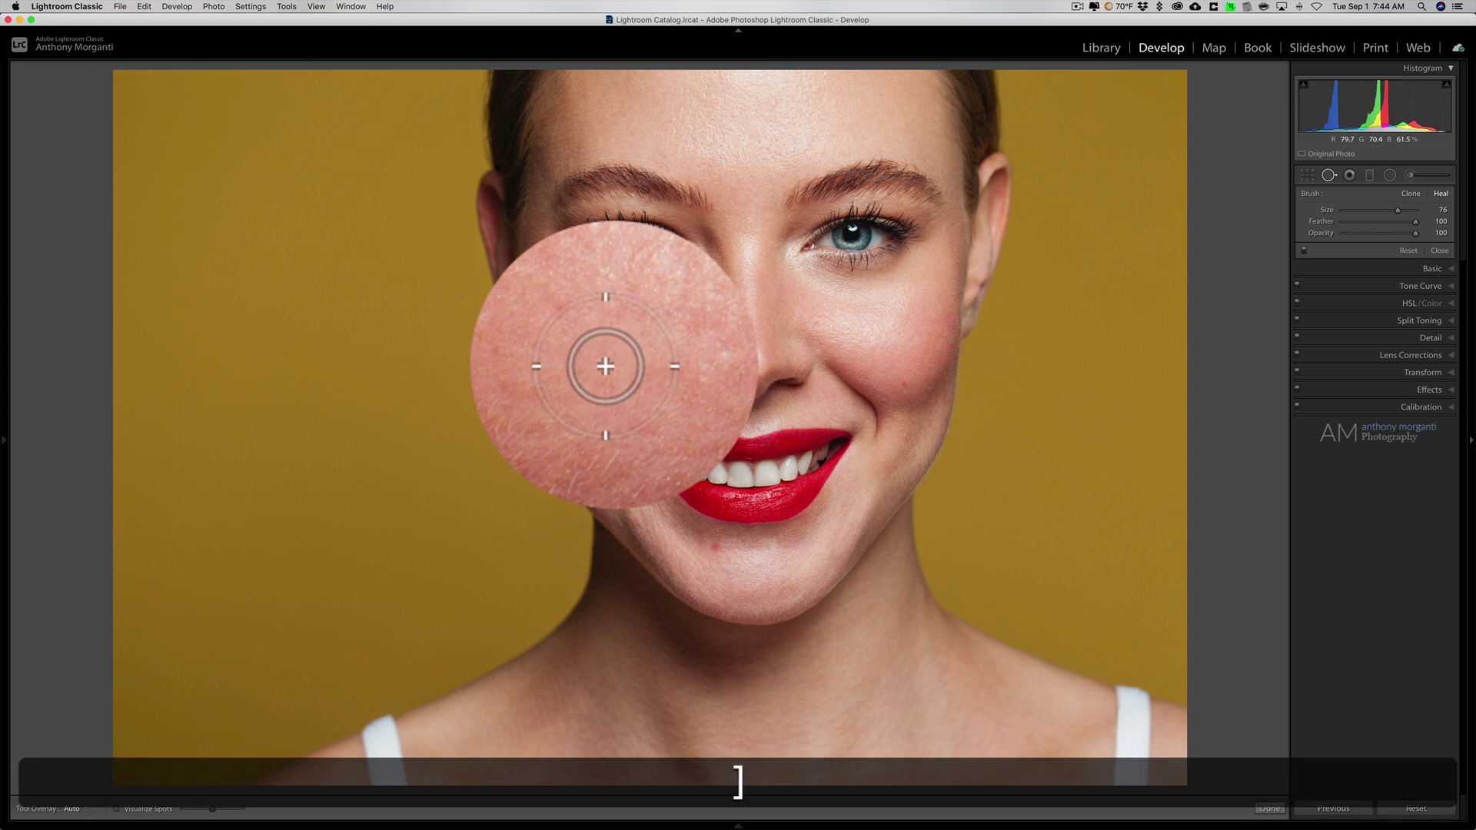
key("bracketleft")
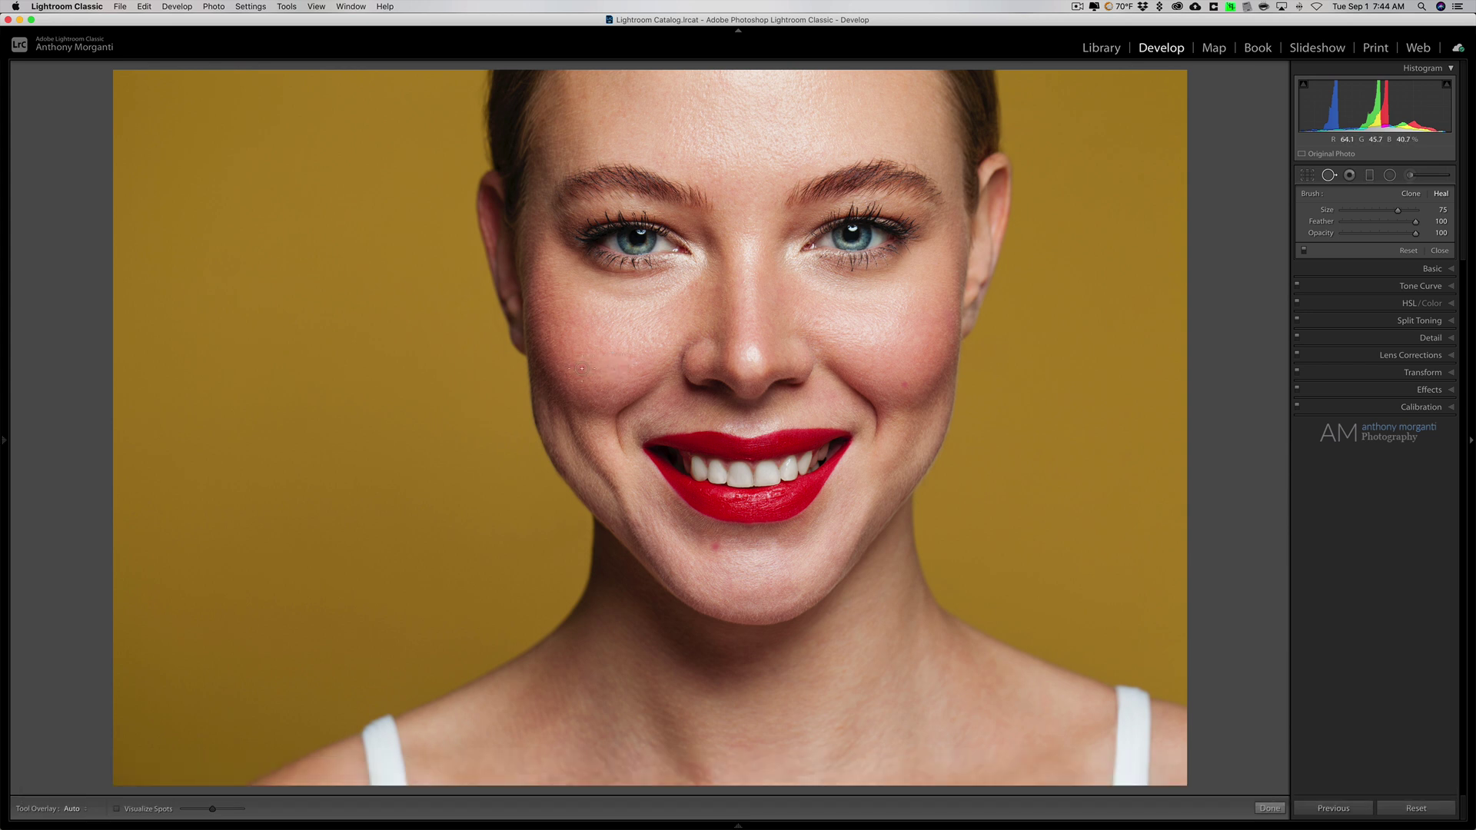
Heal the cheek blemishes, deleting one unwanted heal spot.
left_click(582, 369)
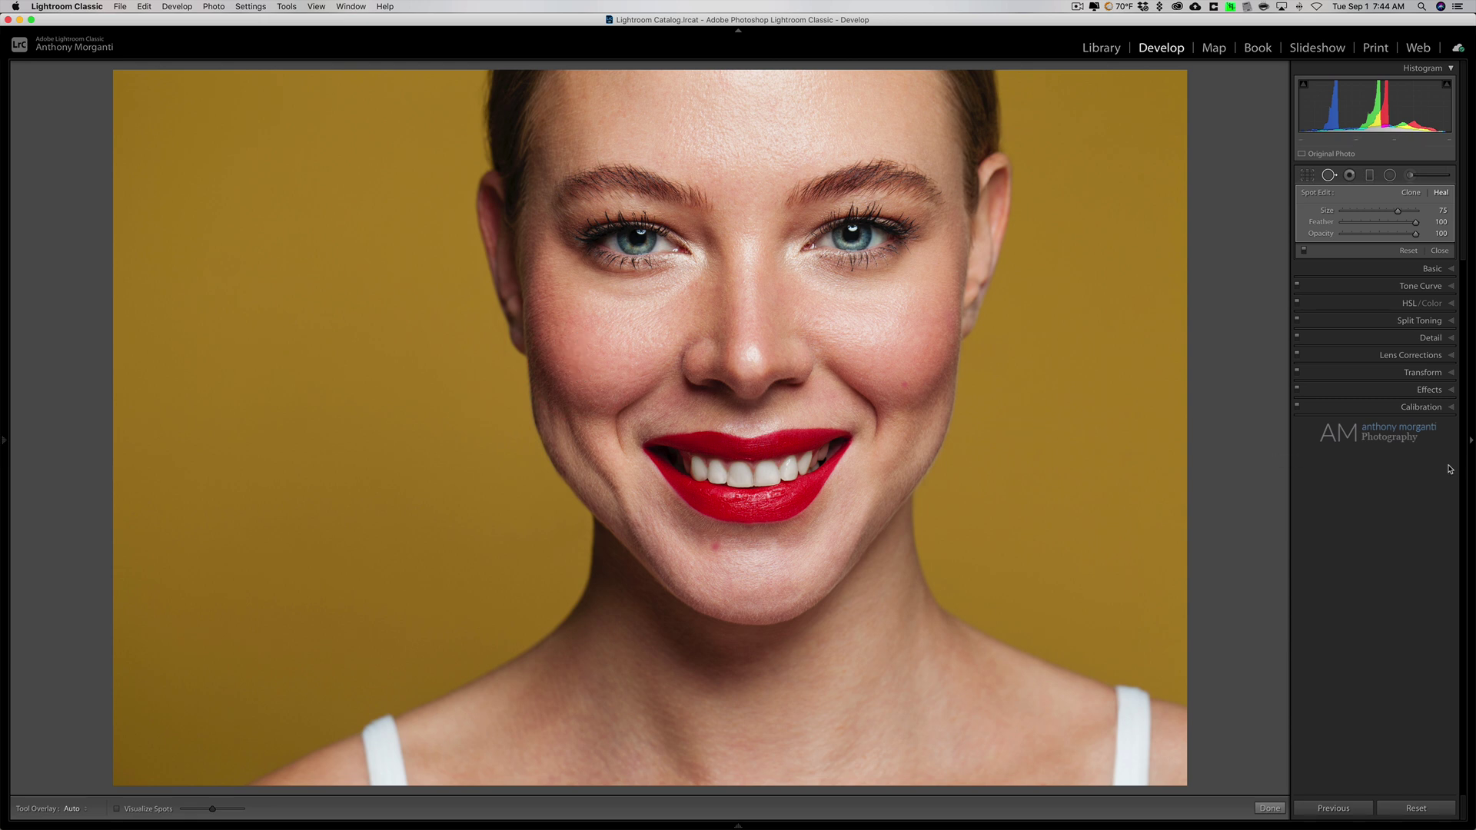
left_click(904, 385)
key("Delete")
left_click(885, 359)
Heal the chin blemish with a larger brush, shift its source right, and finish spot removal.
key("bracketright")
left_click(715, 546)
left_click_drag(773, 547, 790, 547)
left_click(1329, 179)
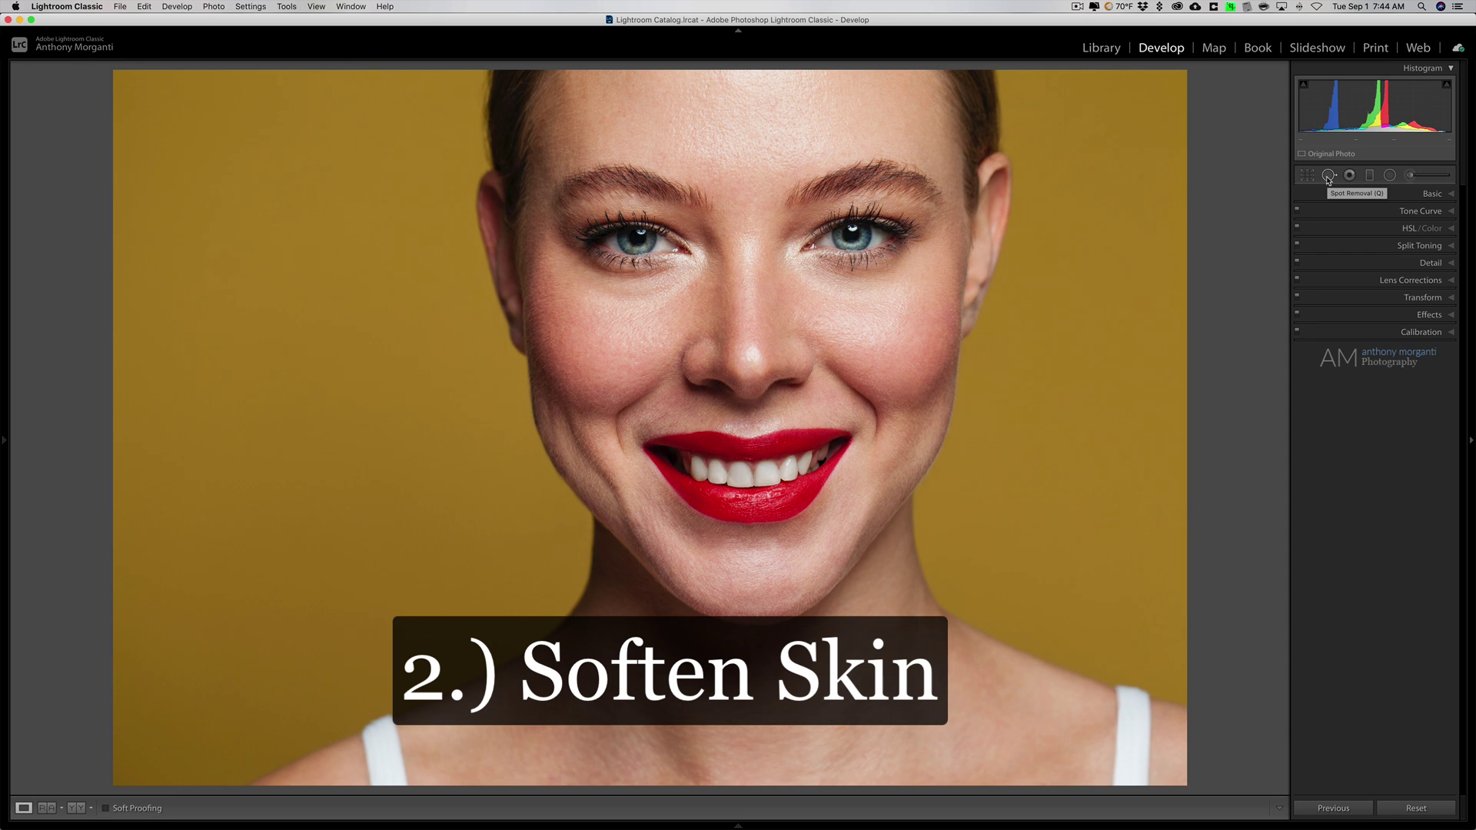
Start a new adjustment brush with the Soften Skin effect (Clarity −100, Sharpness 25).
left_click(1410, 177)
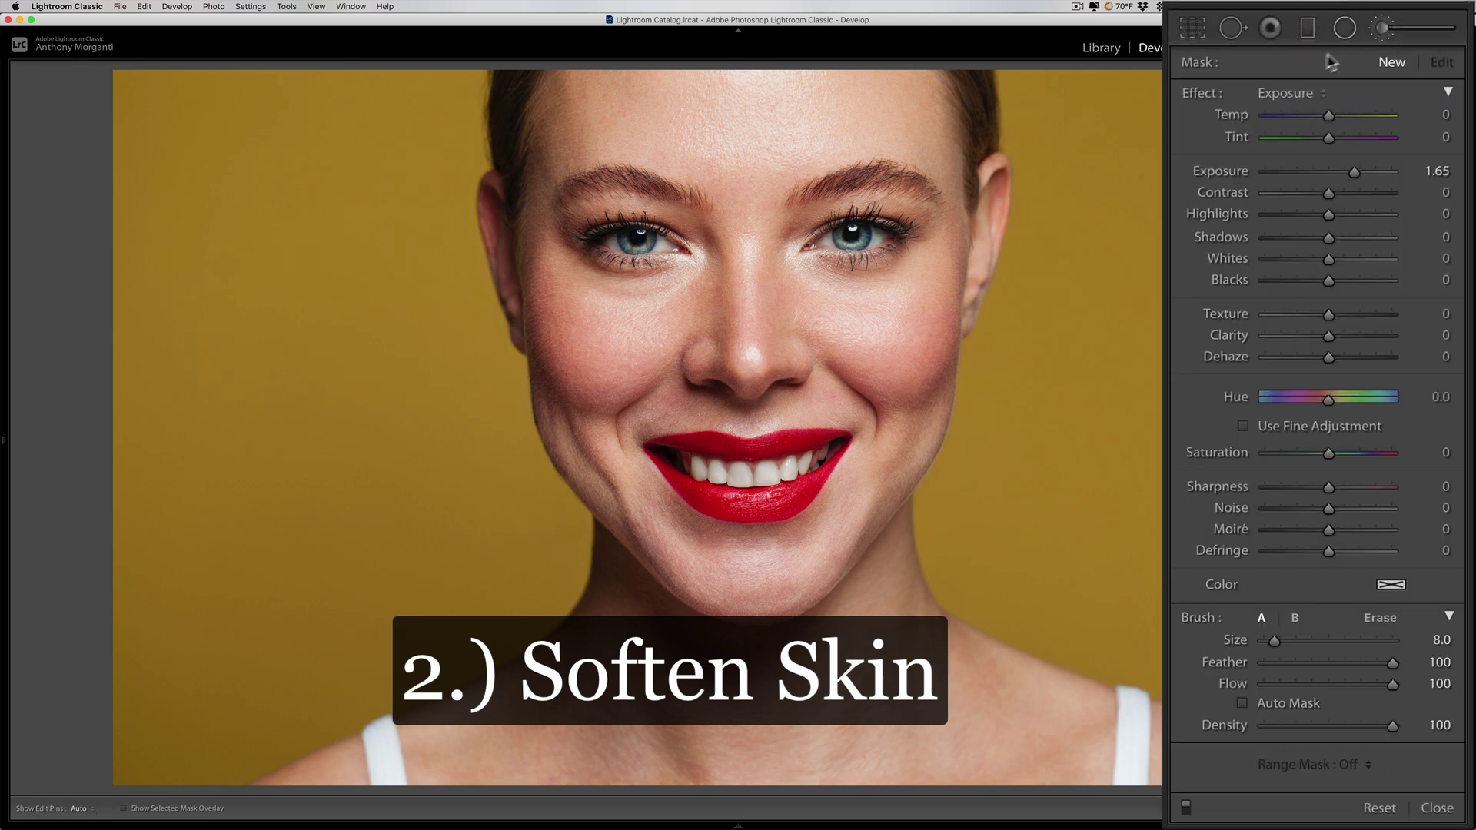
left_click(1324, 98)
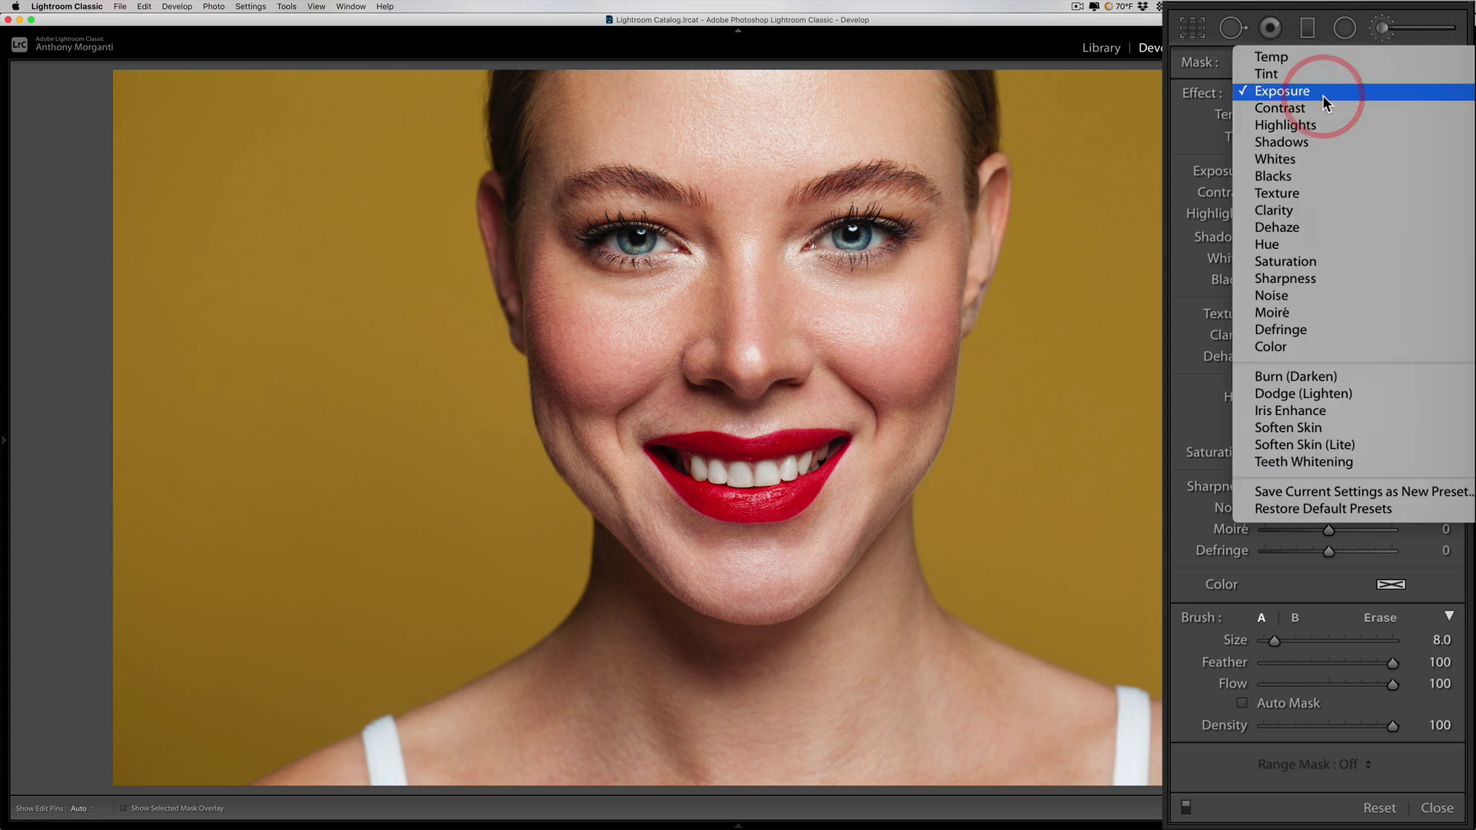
left_click(1387, 430)
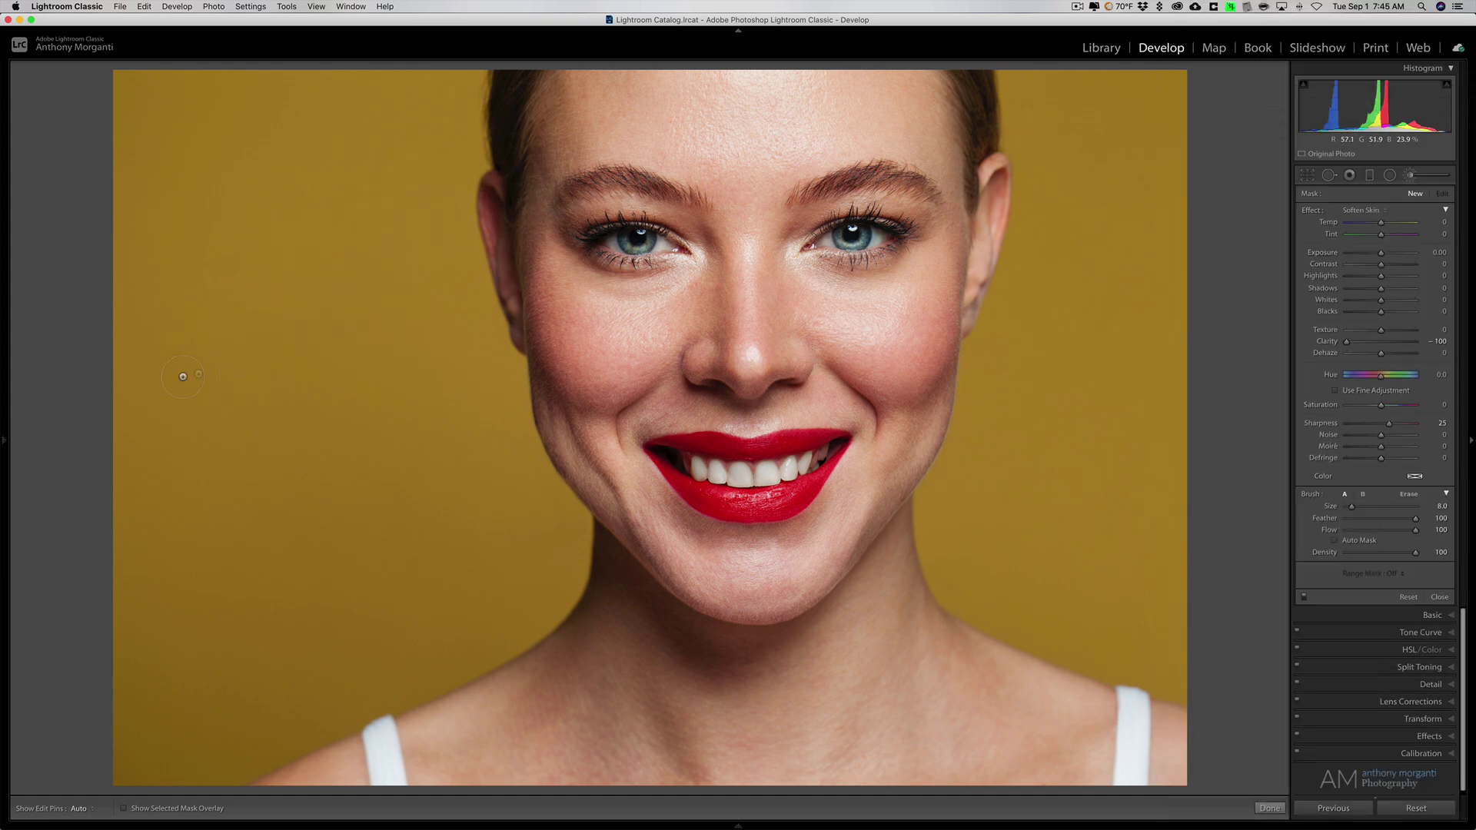
Zoom the photo out to 1:8 and enlarge the Soften Skin brush to size 45.
mouse_move(12, 438)
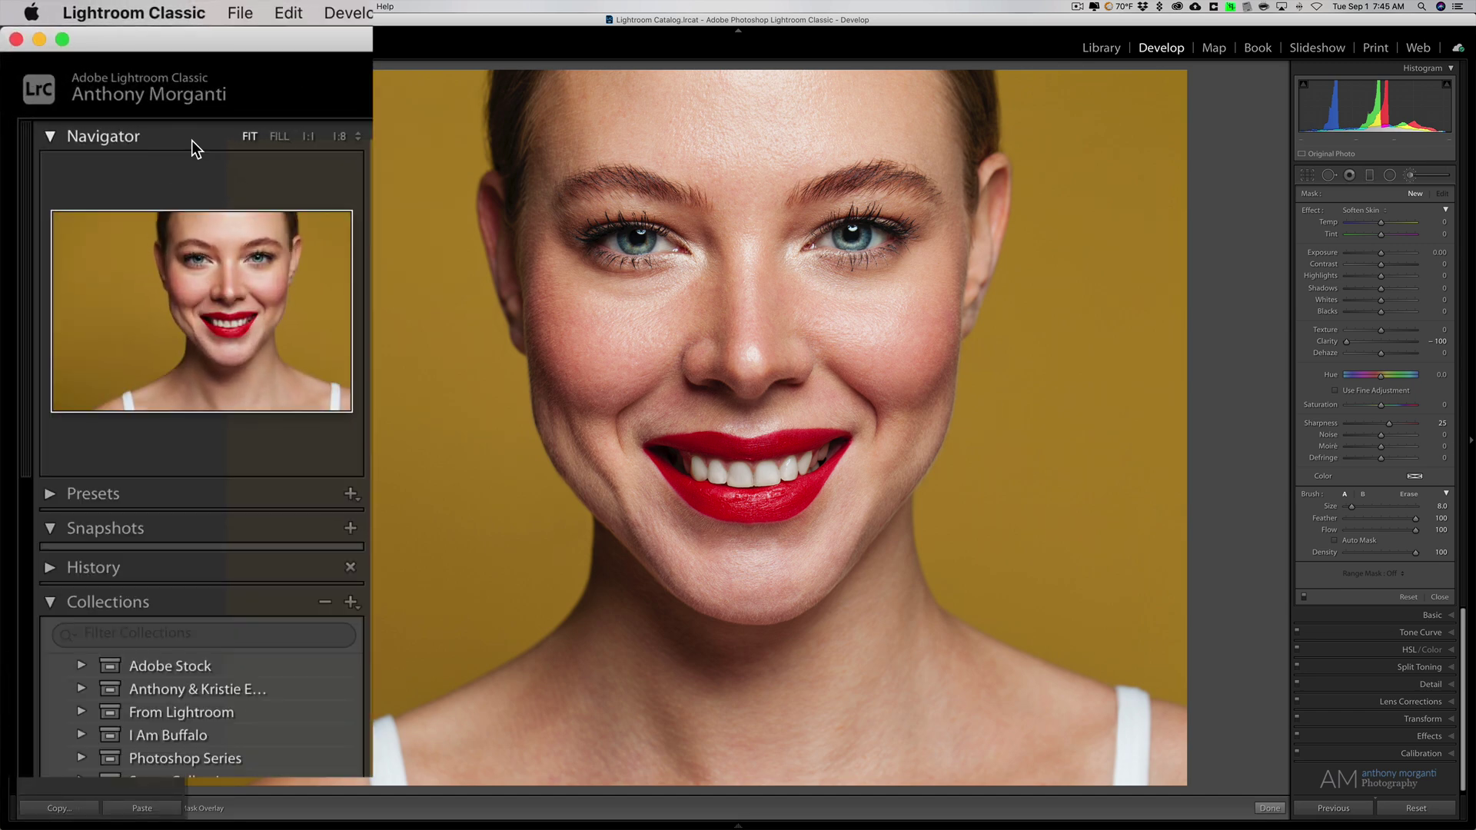
left_click(336, 138)
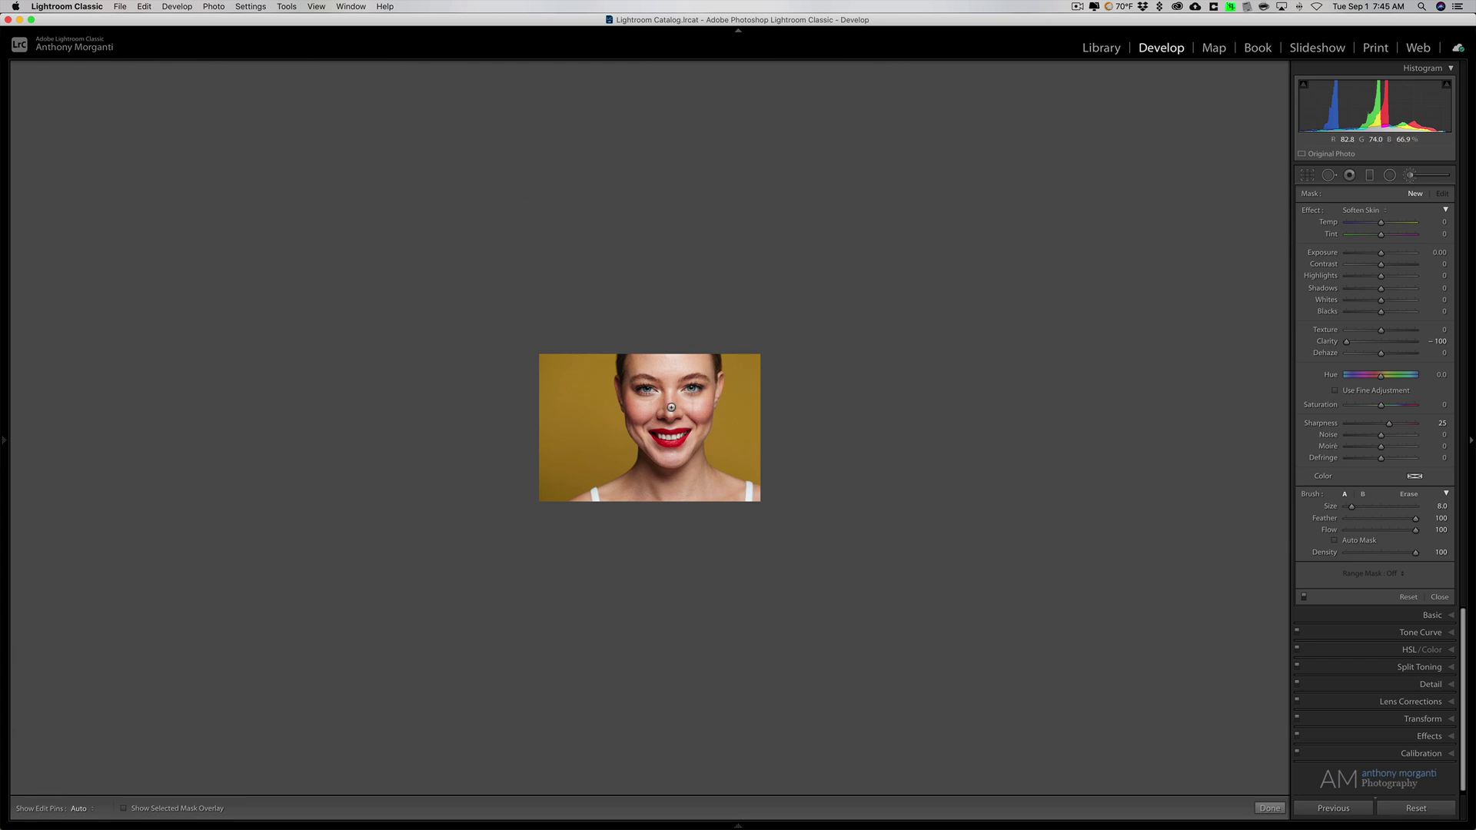
key("bracketright")
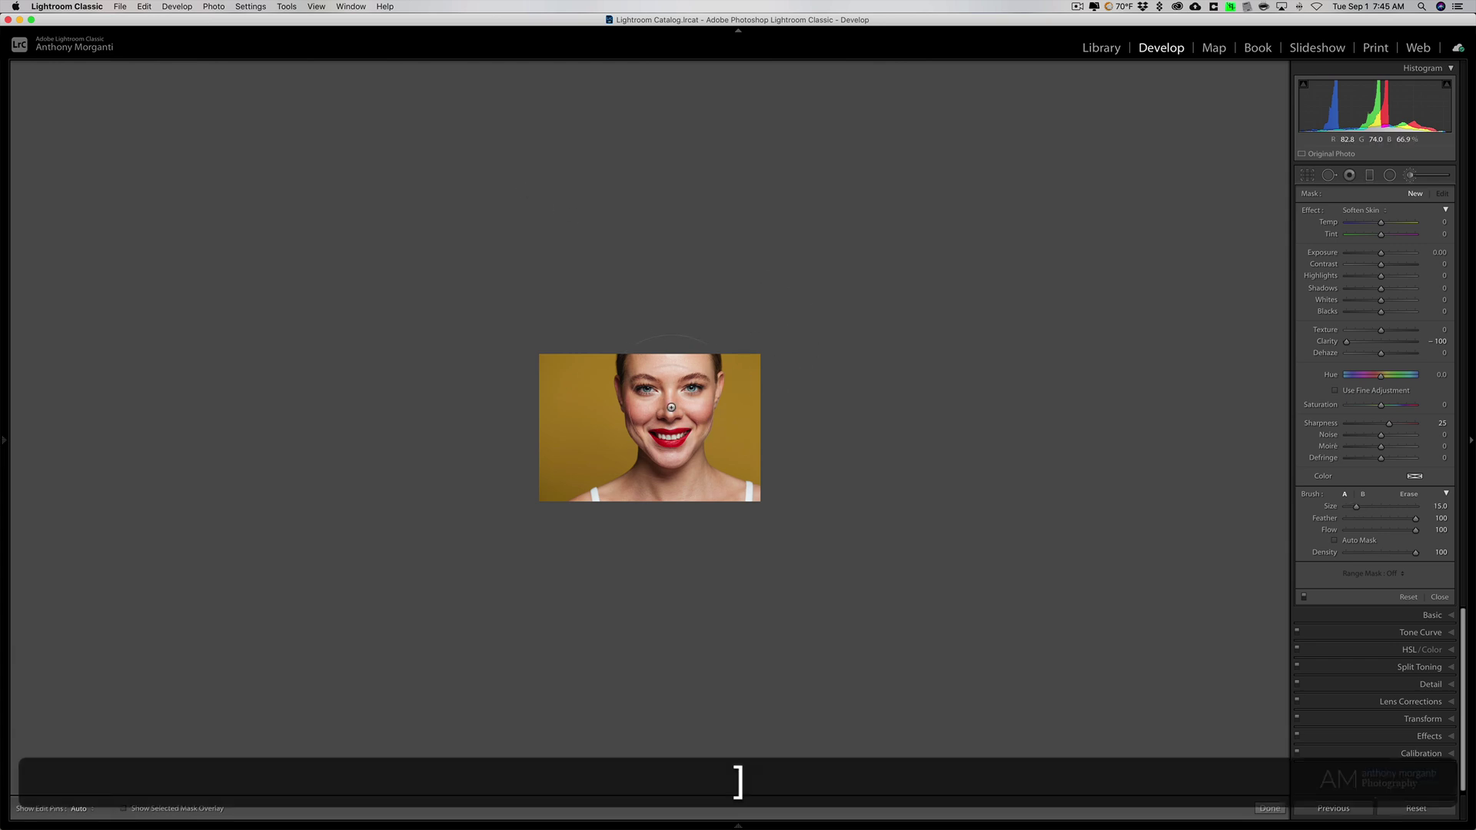
key("bracketright")
key("bracketright")
key("bracketright")
key("bracketright")
key("bracketright")
key("bracketright")
key("bracketright")
key("bracketright")
key("bracketright")
key("bracketright")
key("bracketright")
key("bracketright")
key("bracketright")
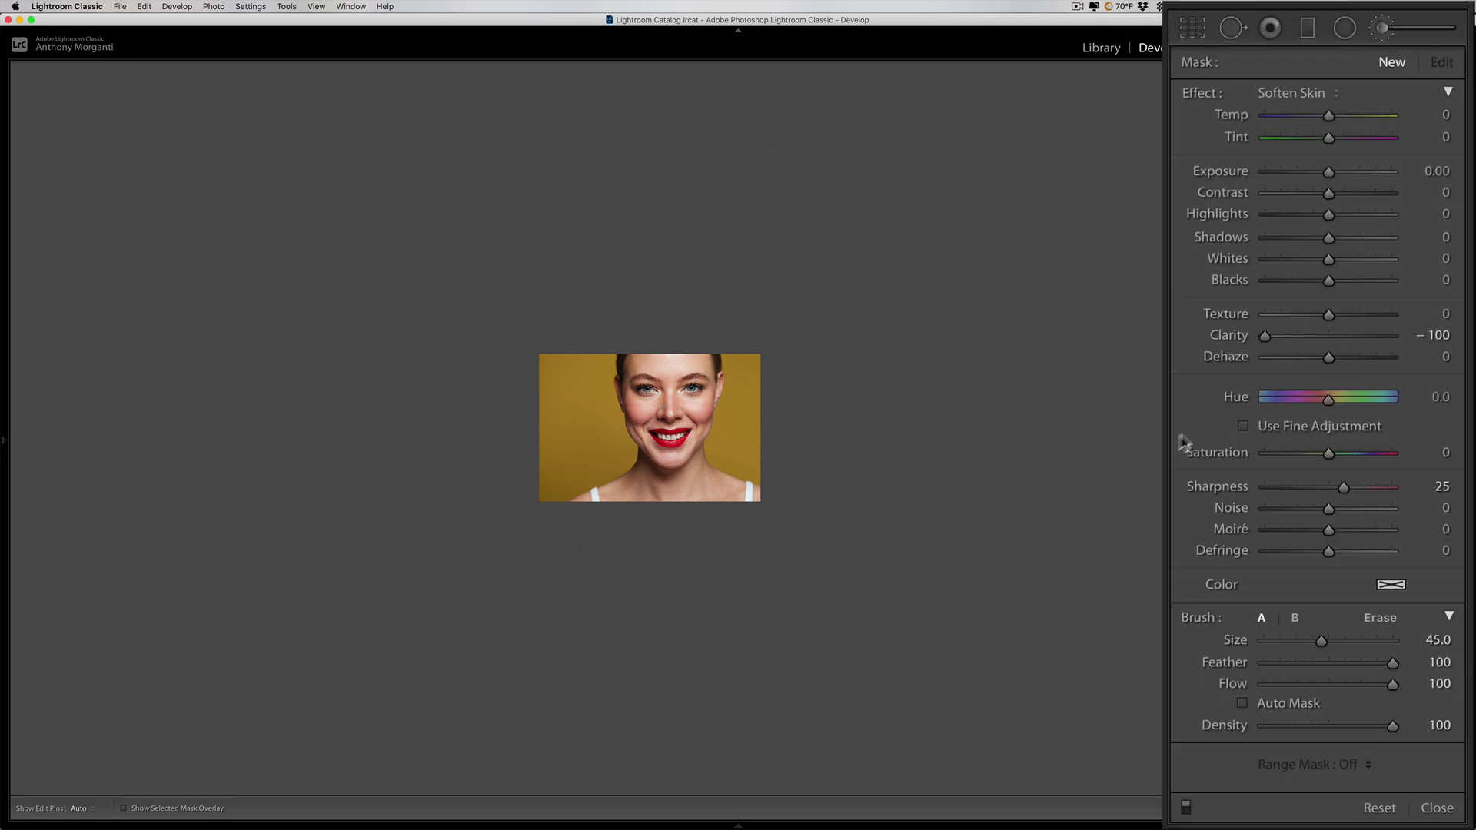
Enable Auto Mask and paint Soften Skin over the model's face with the size 45 brush.
left_click(1244, 706)
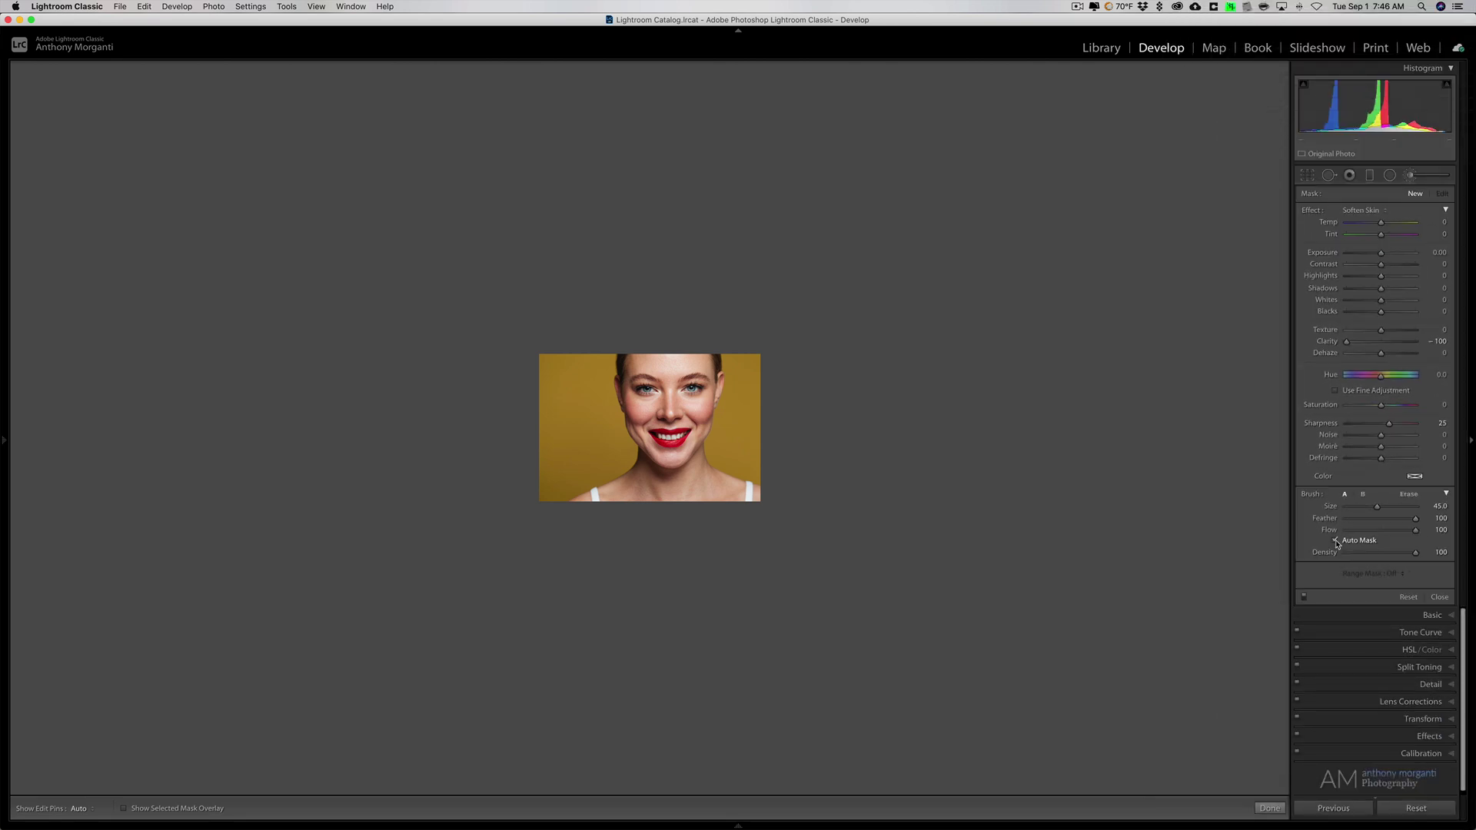
left_click(653, 408)
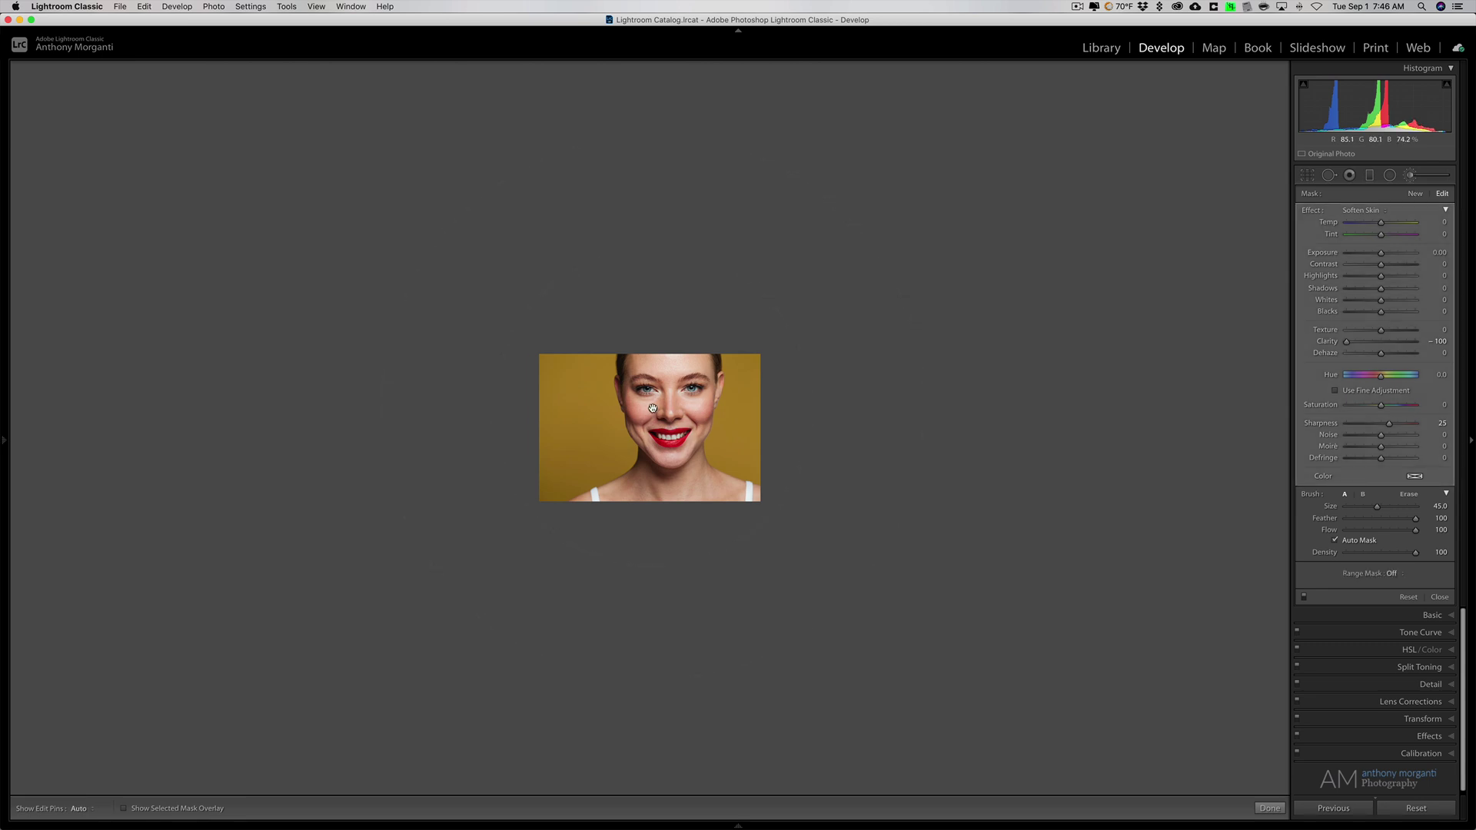
mouse_move(653, 408)
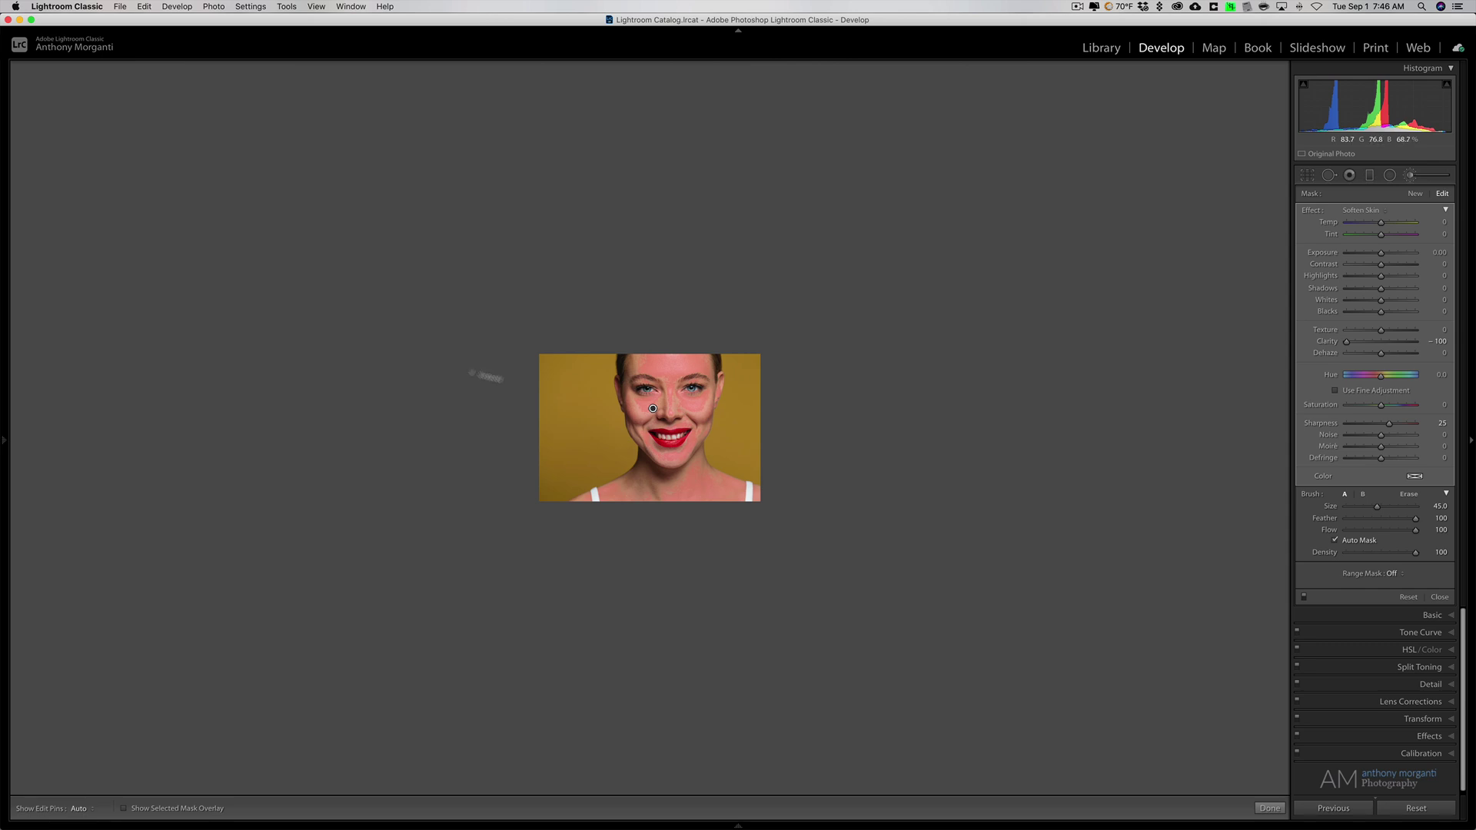
Fit the portrait to the window and toggle the brush adjustment off and on to compare.
mouse_move(3, 415)
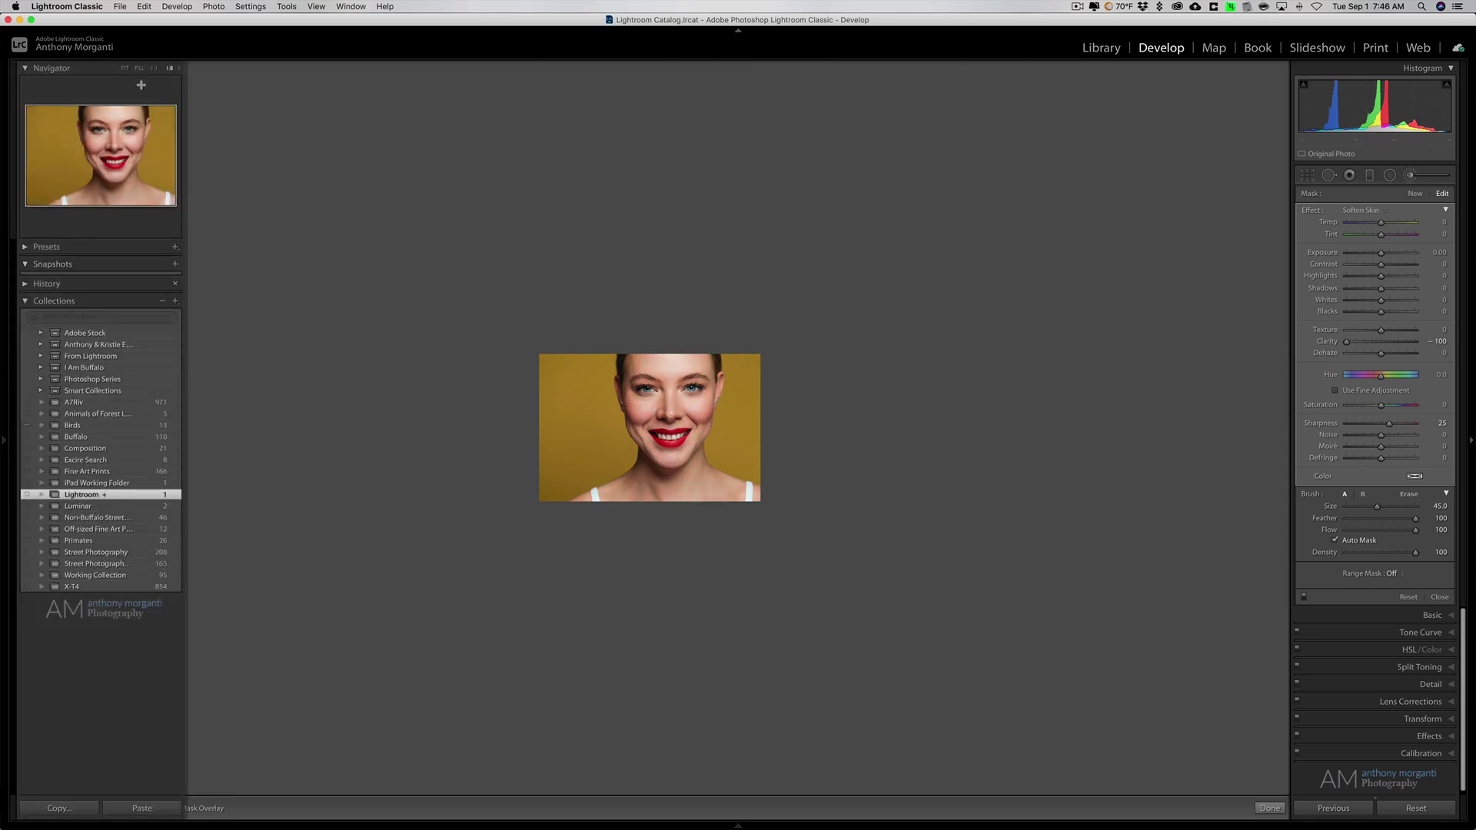
left_click(125, 68)
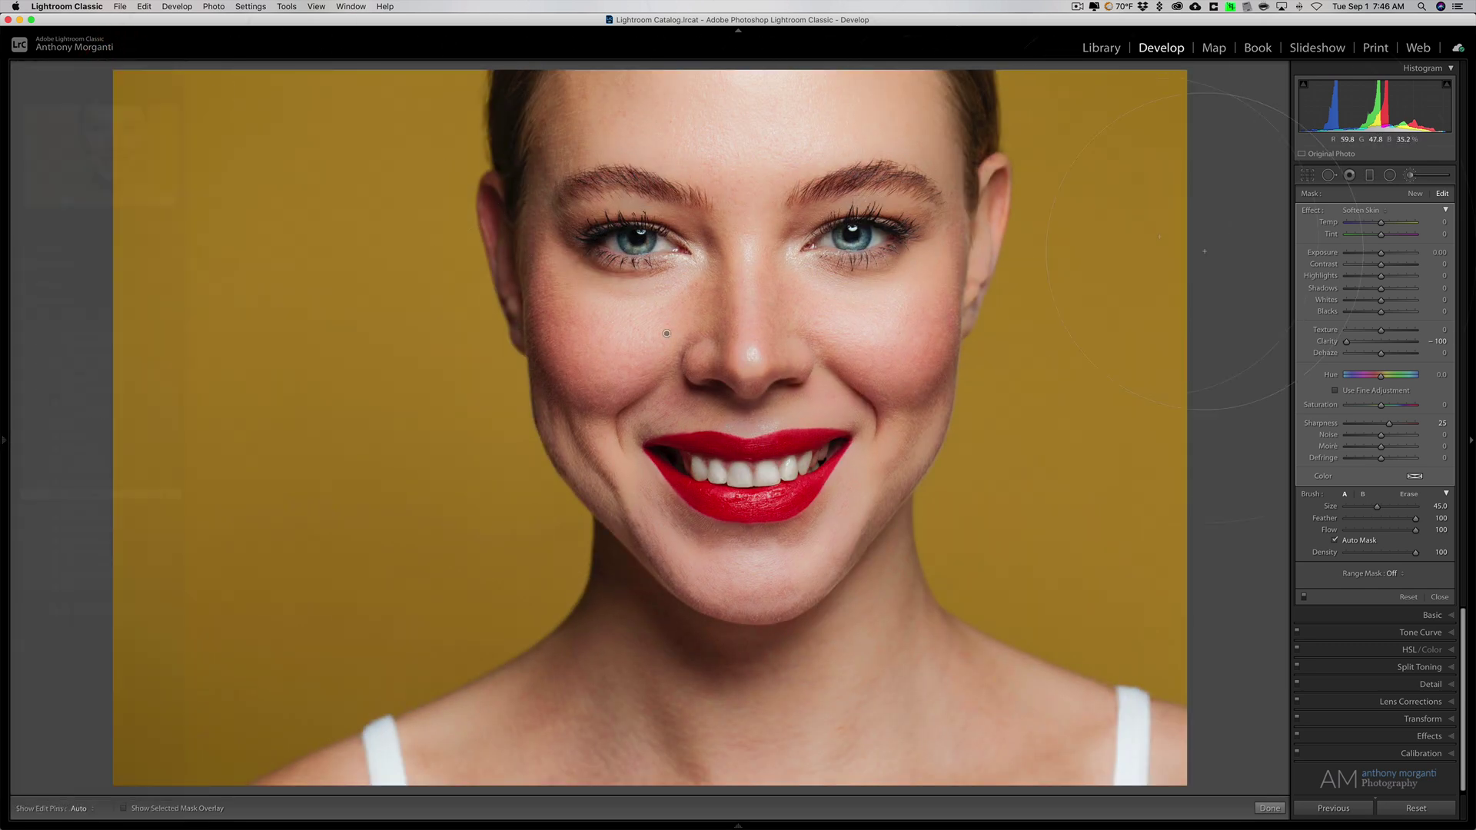
left_click(1305, 599)
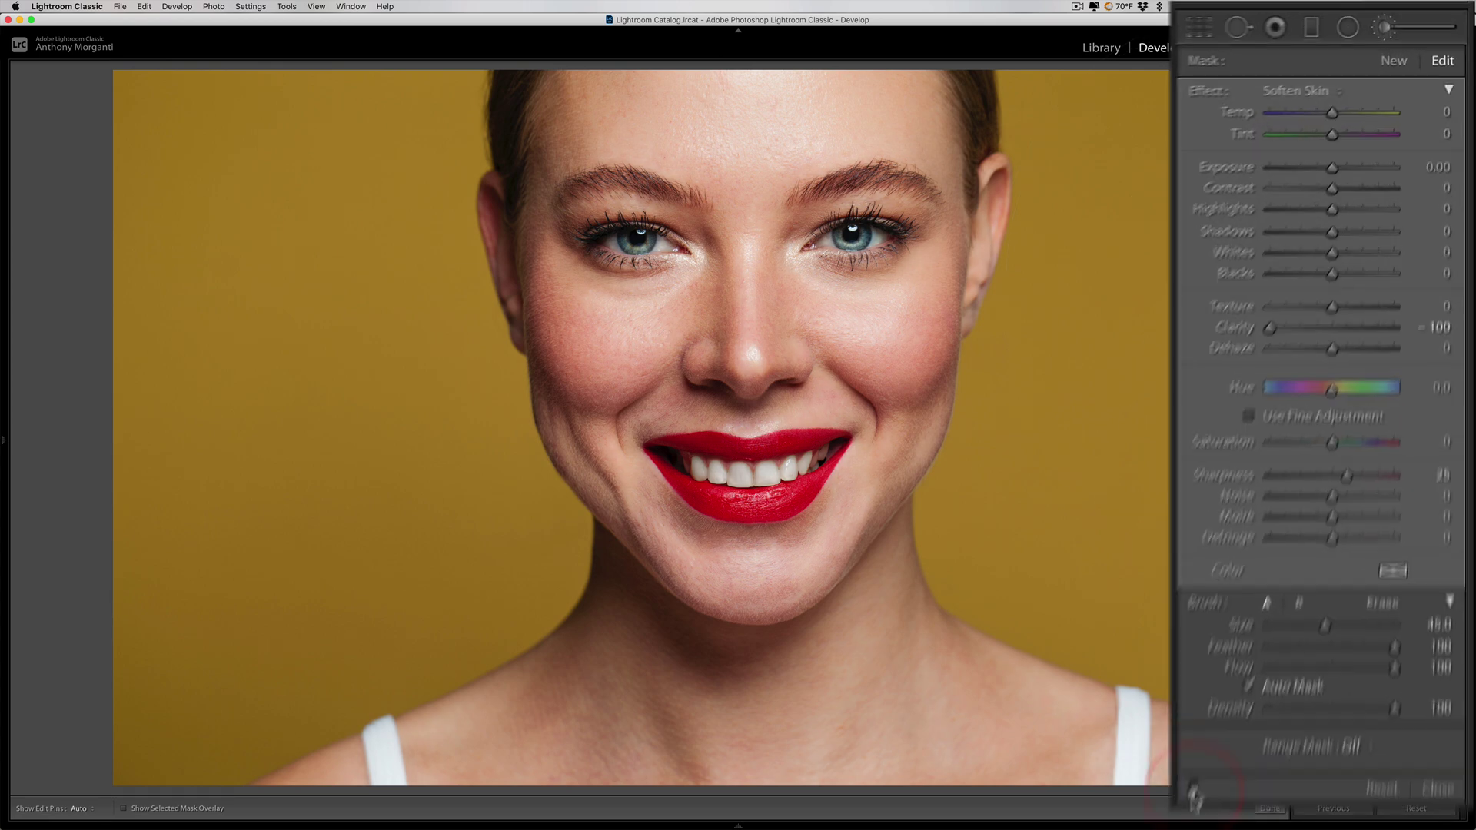
left_click(1185, 807)
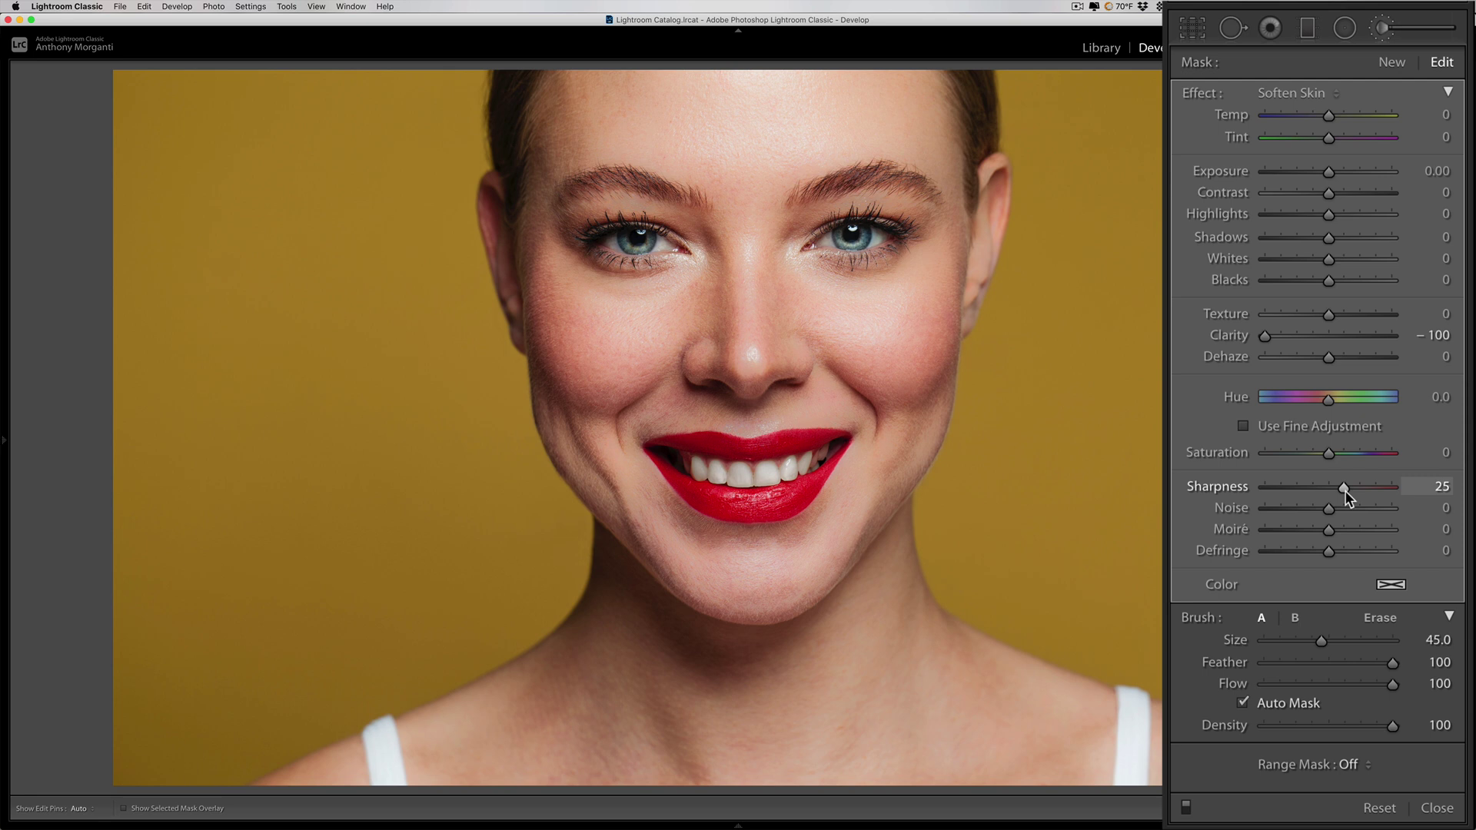
Lower the Soften Skin Amount from 100 to 42, giving Clarity −42 and Sharpness 11.
left_click(1449, 93)
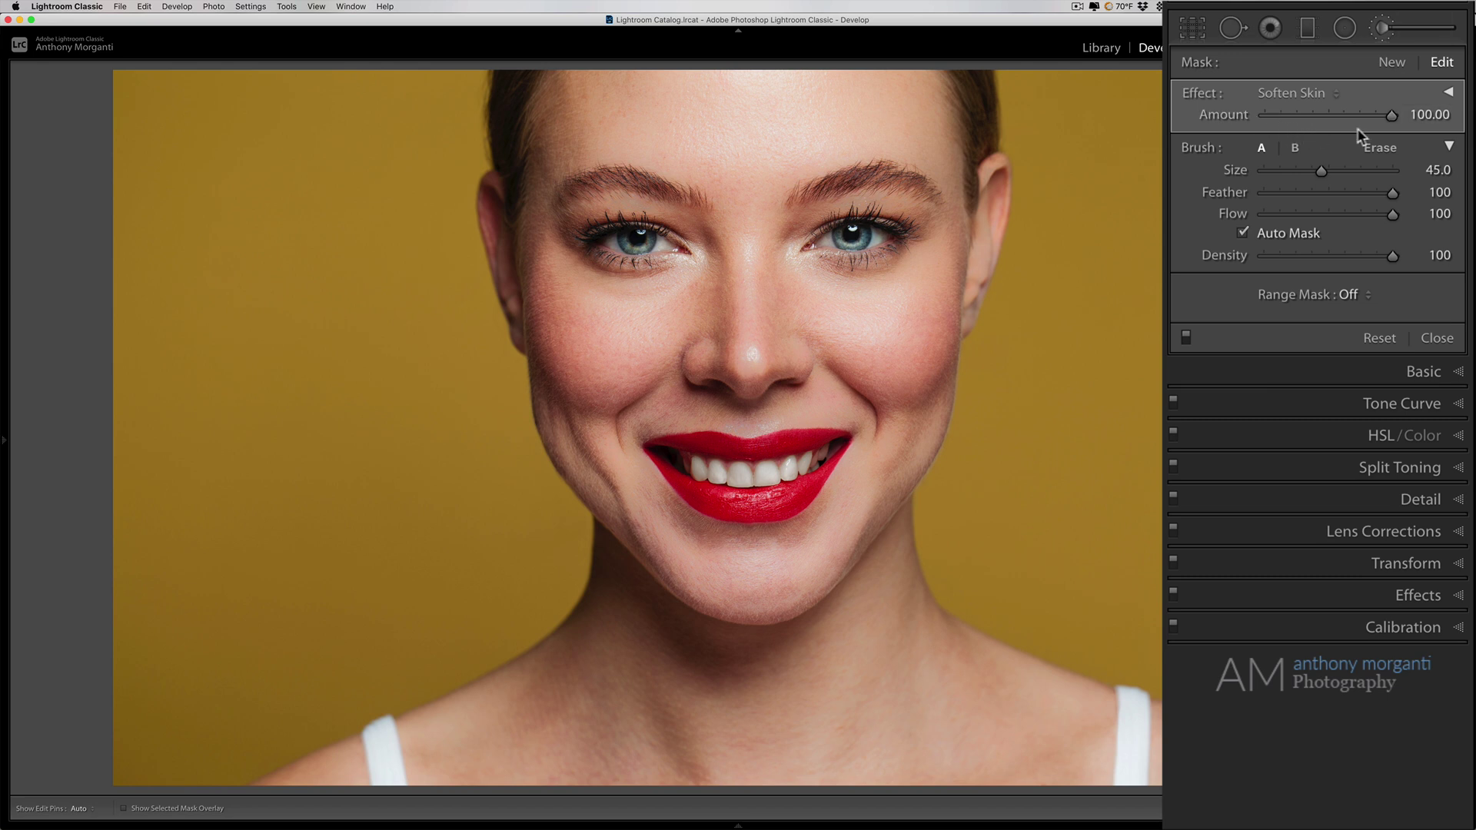
left_click_drag(1391, 114, 1317, 117)
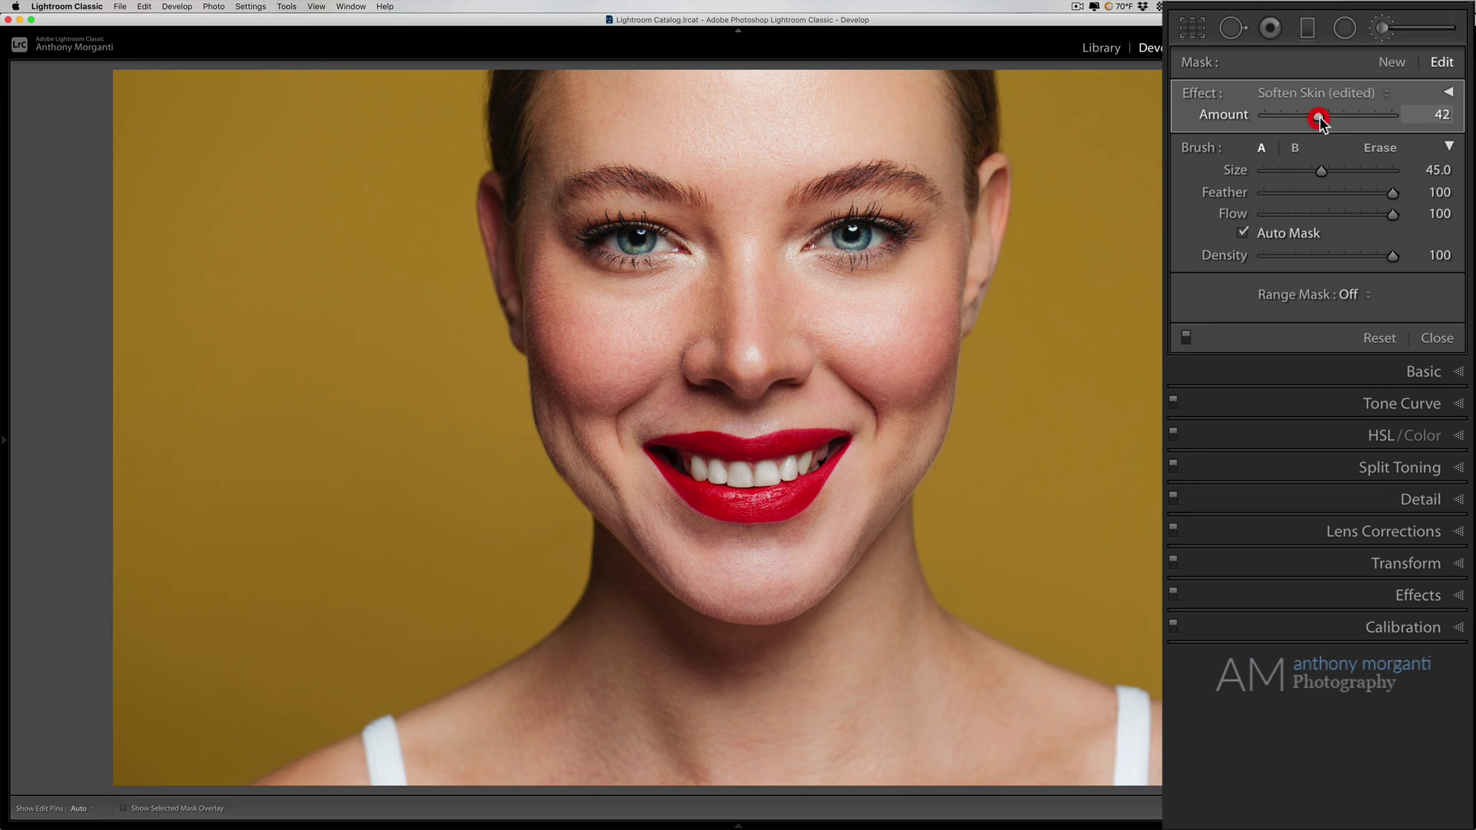
left_click(1450, 94)
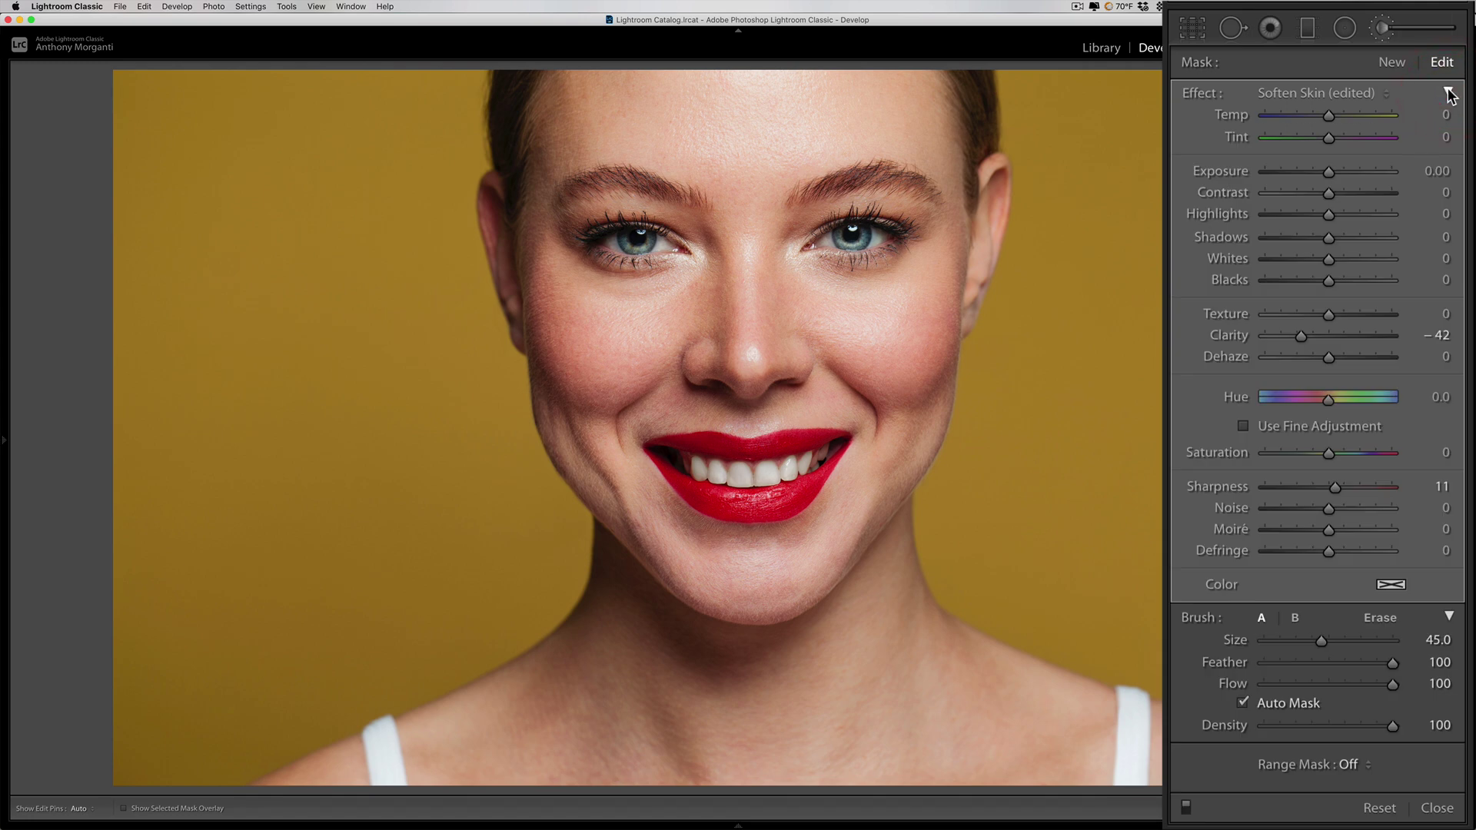